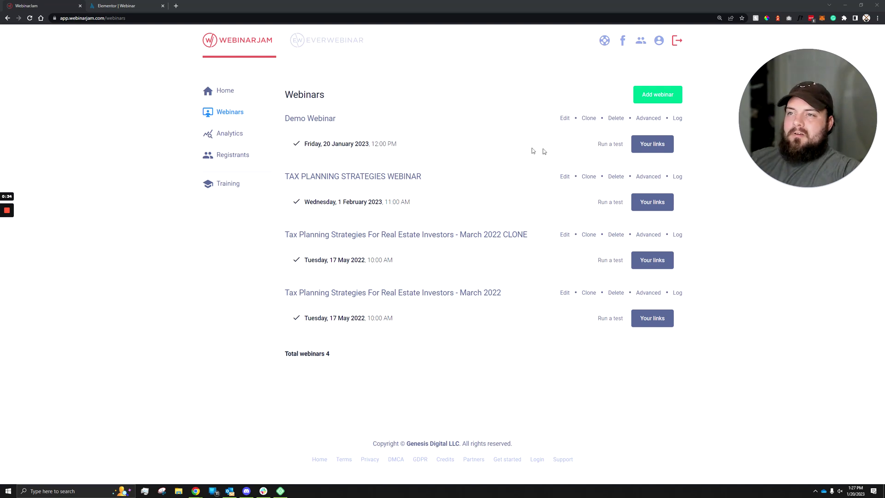
Copy the Demo Webinar's Registration button embed code from WebinarJam's website embed options.
click(659, 147)
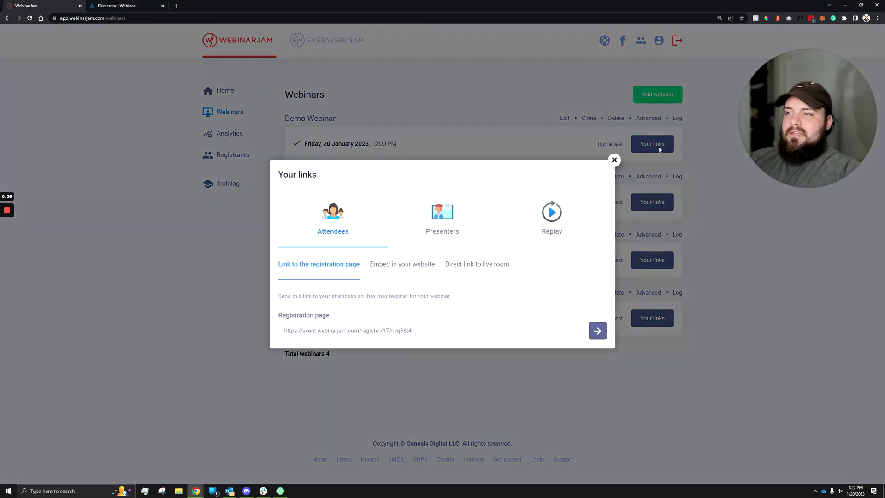
click(401, 270)
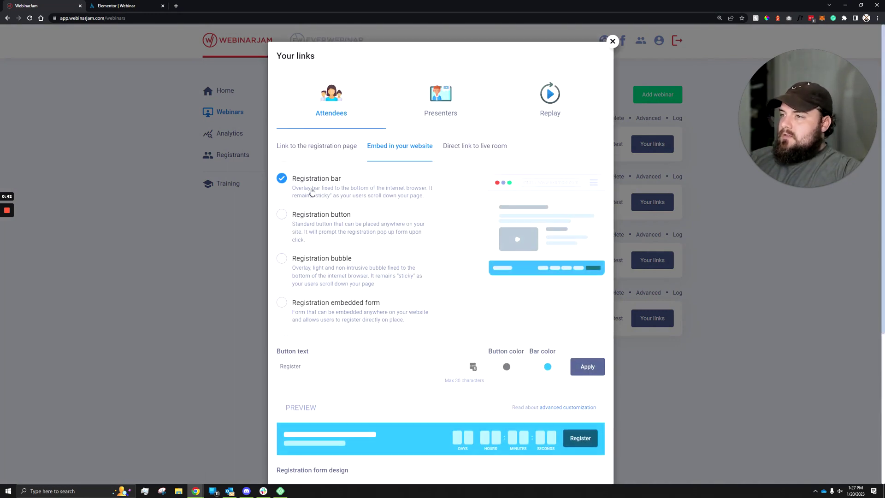
click(307, 222)
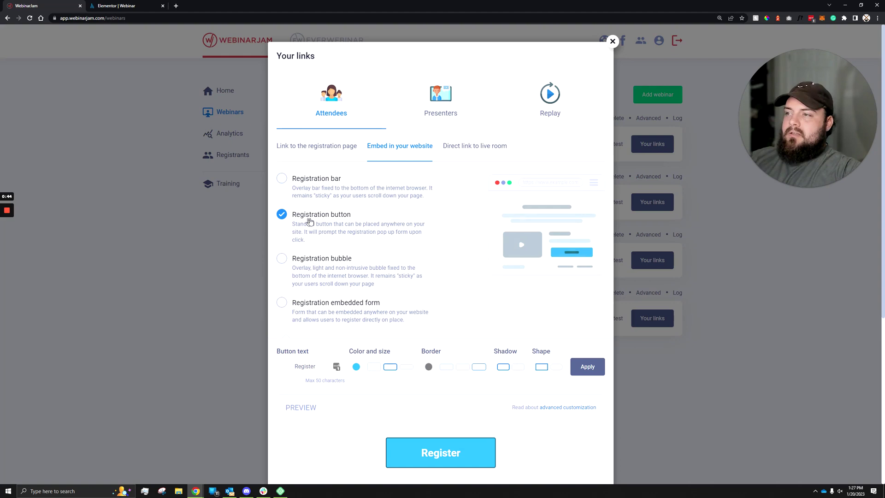
scroll(377, 225, down, 5)
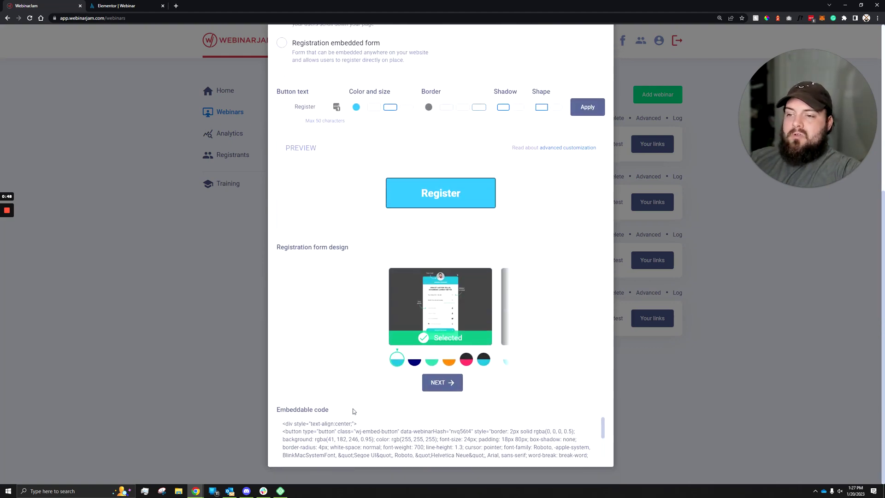
click(592, 426)
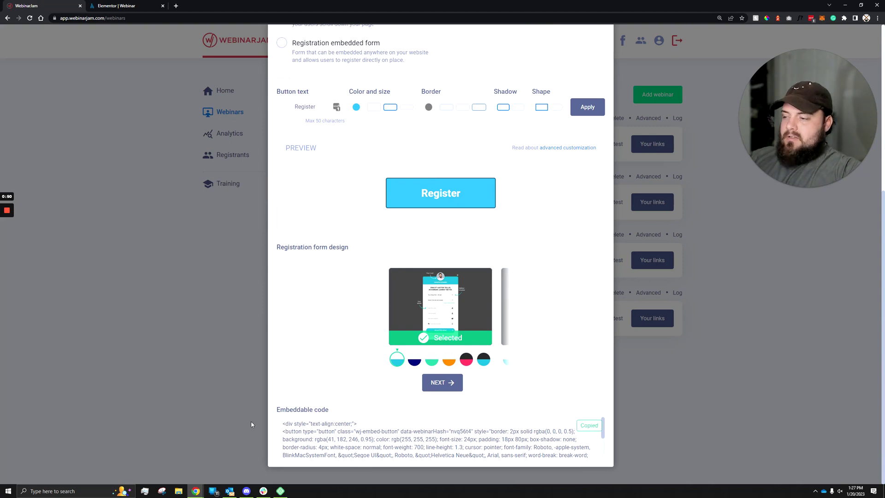
click(76, 491)
Launch Notepad and paste the copied WebinarJam embed code into a new note.
text(net)
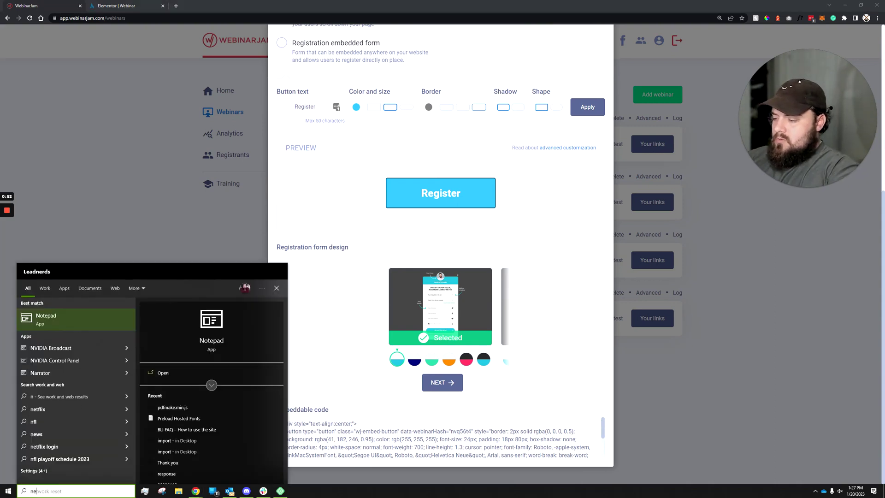
key(BackSpace)
key(BackSpace)
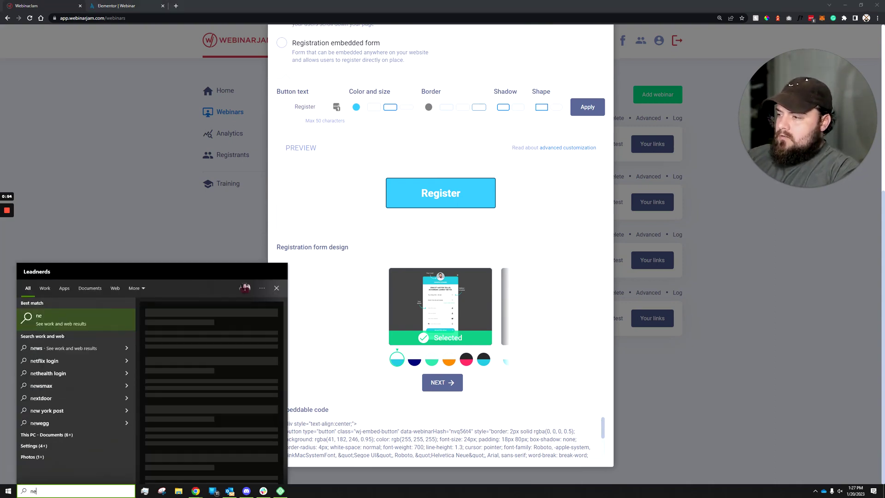
text(ot)
key(Return)
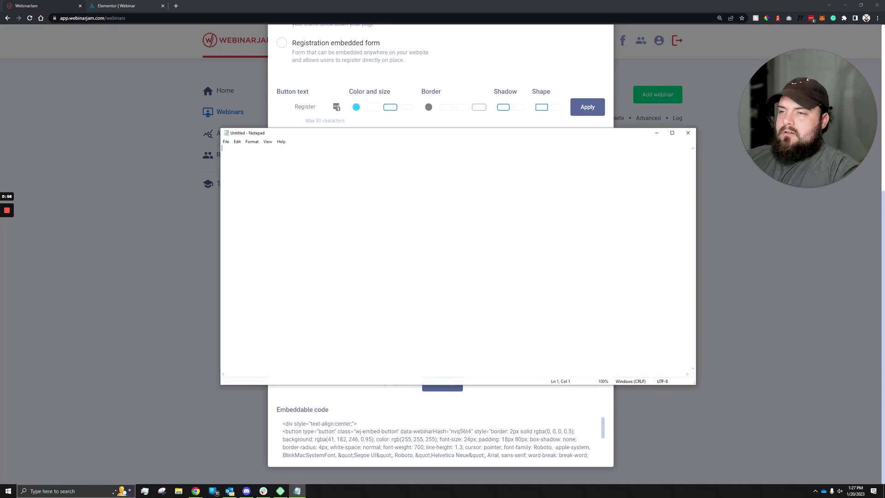
key(ctrl+v)
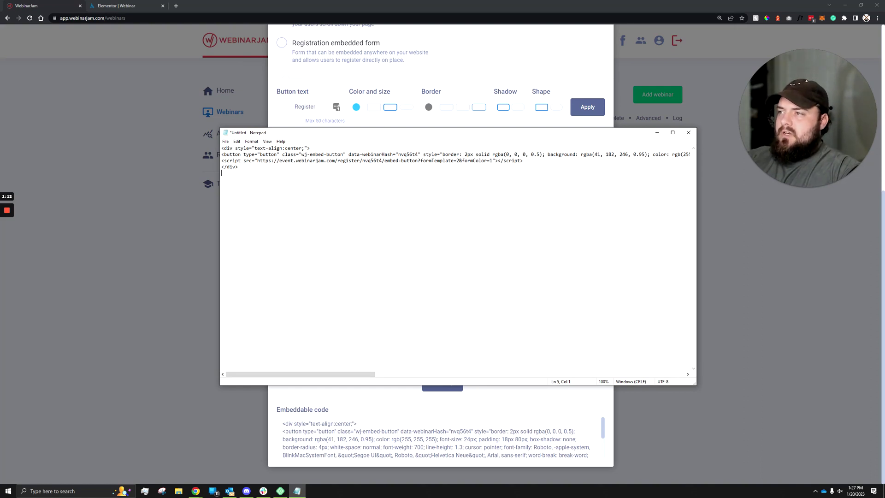
Delete the closing </div> line and the opening <div> line around the embed code.
key(shift+Up)
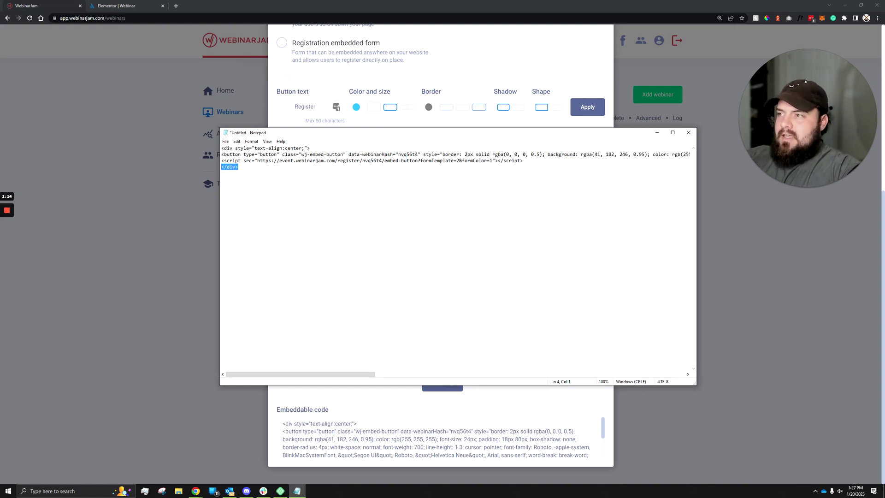
key(BackSpace)
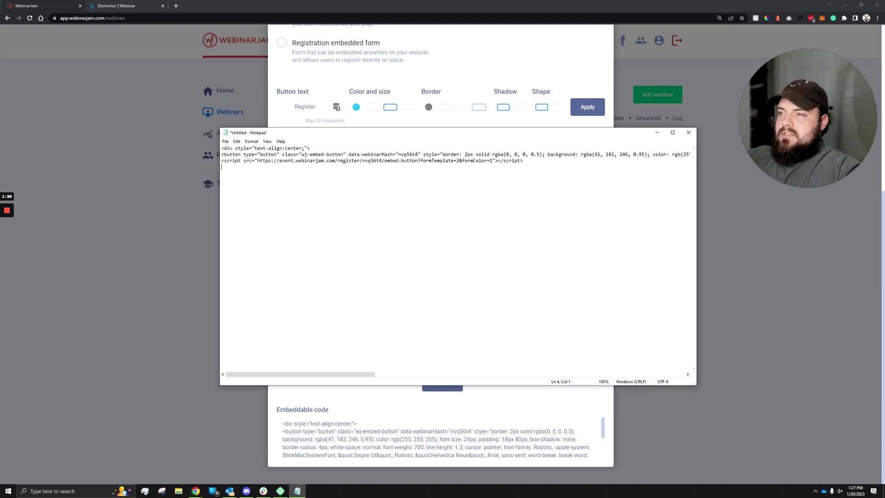
key(shift+Up)
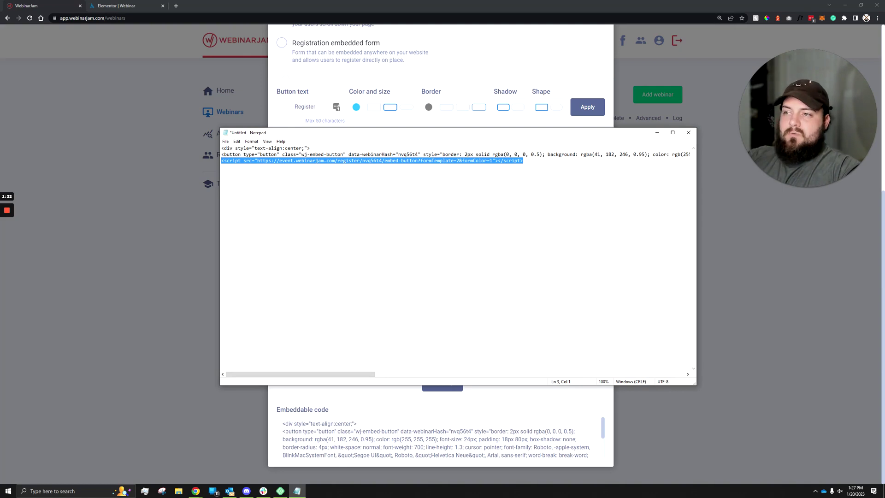
key(shift+Down)
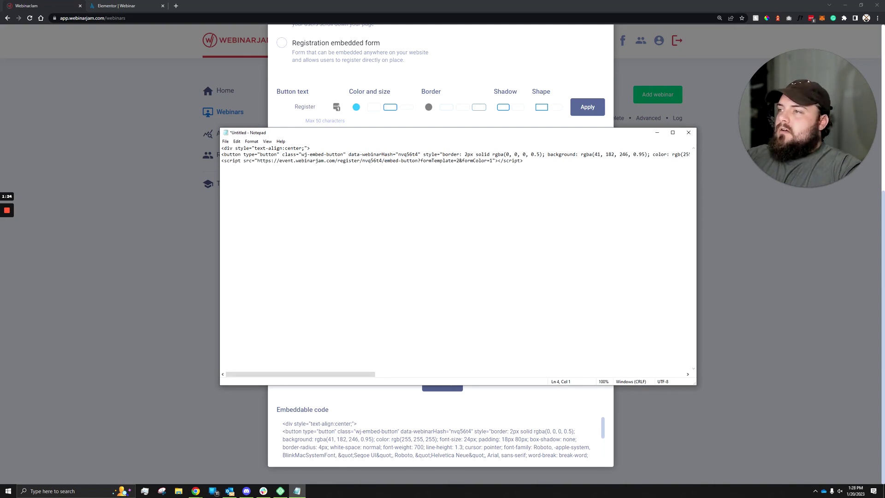
key(Up)
key(Up)
key(Up)
key(End)
key(ctrl+shift+Left)
key(ctrl+shift+Left)
key(ctrl+shift+Left)
key(ctrl+shift+Left)
key(ctrl+shift+Left)
key(ctrl+shift+Left)
key(BackSpace)
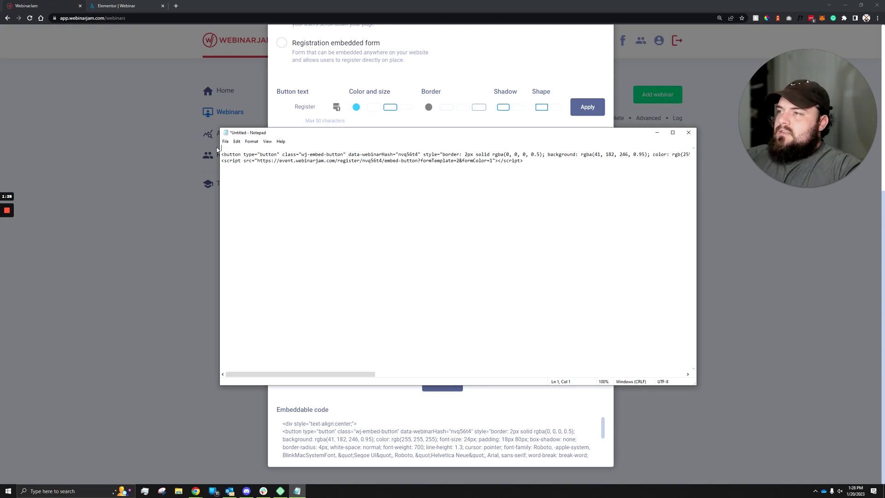
Copy class="wj-embed-button" and data-webinarHash="nvq56t4" onto their own lines below the code.
mouse_move(221, 148)
mouse_down()
mouse_move(245, 157)
mouse_move(474, 161)
mouse_move(222, 148)
mouse_up()
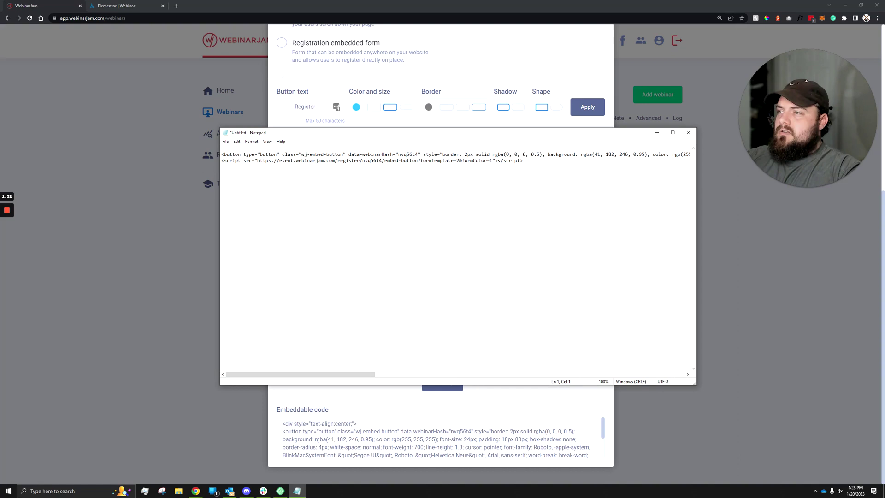
drag(283, 155, 346, 154)
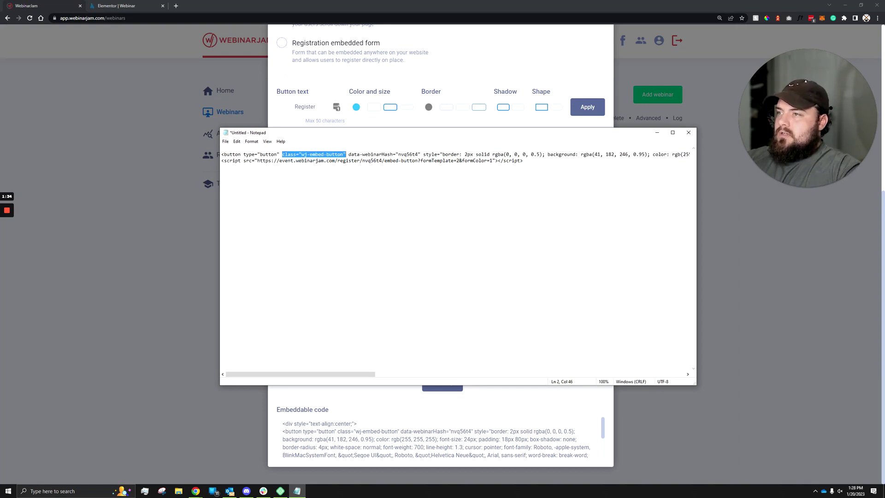
click(222, 167)
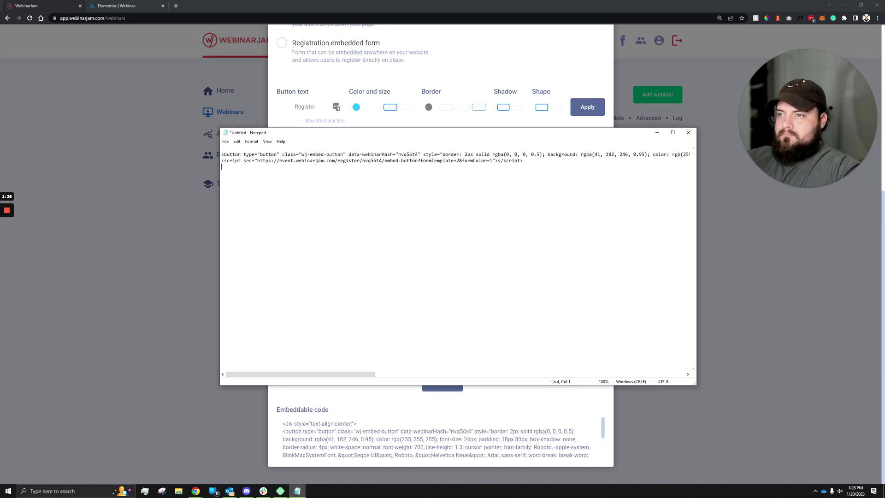
key(Return)
key(ctrl+v)
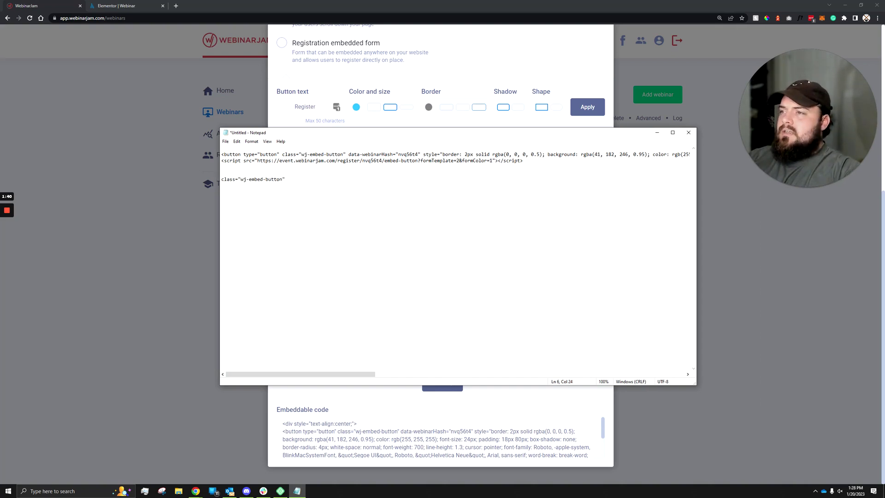
drag(351, 154, 421, 155)
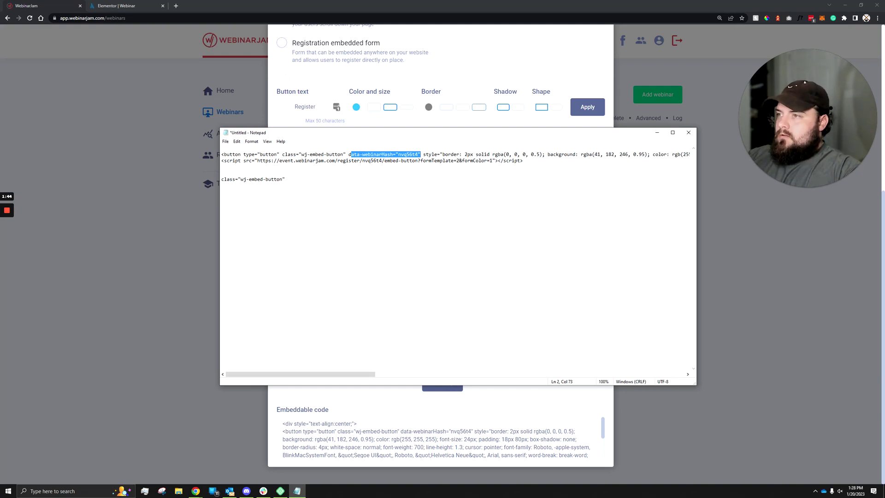
click(285, 179)
key(ctrl+v)
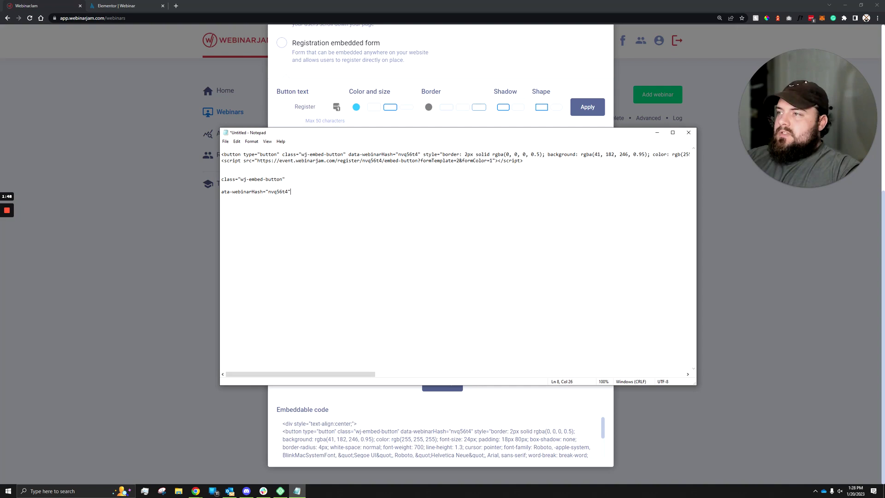
Delete the full button code line and the leftover blank lines, keeping the script line.
drag(222, 154, 693, 154)
key(Delete)
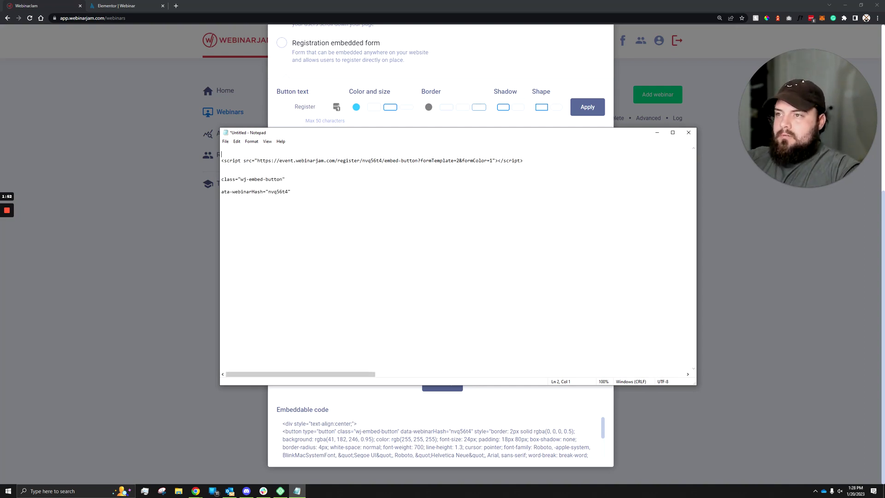
key(Delete)
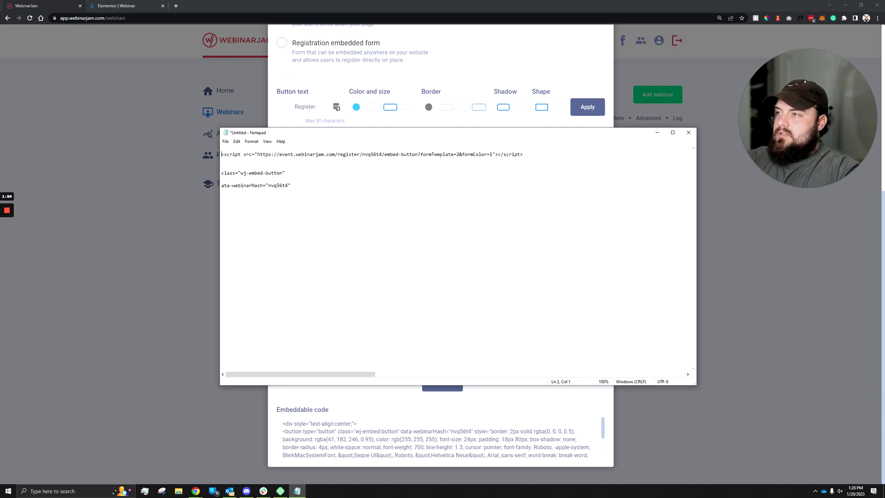
key(BackSpace)
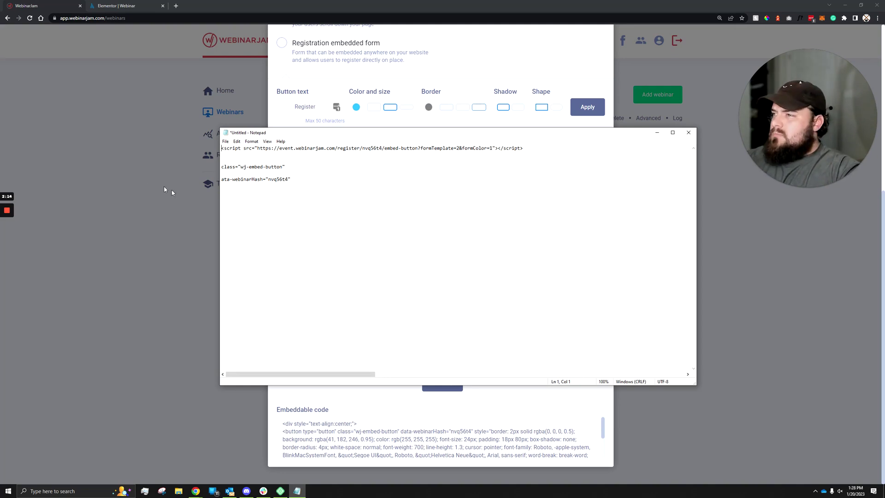
drag(225, 179, 221, 179)
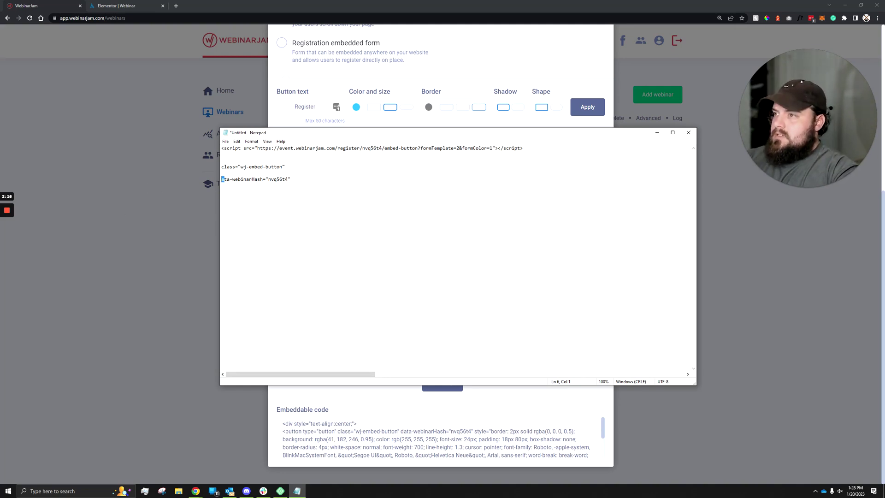
Trim the notes to bare values wj-embed-button and data-webinarHash nvq56t4, then return to Elementor.
text(d)
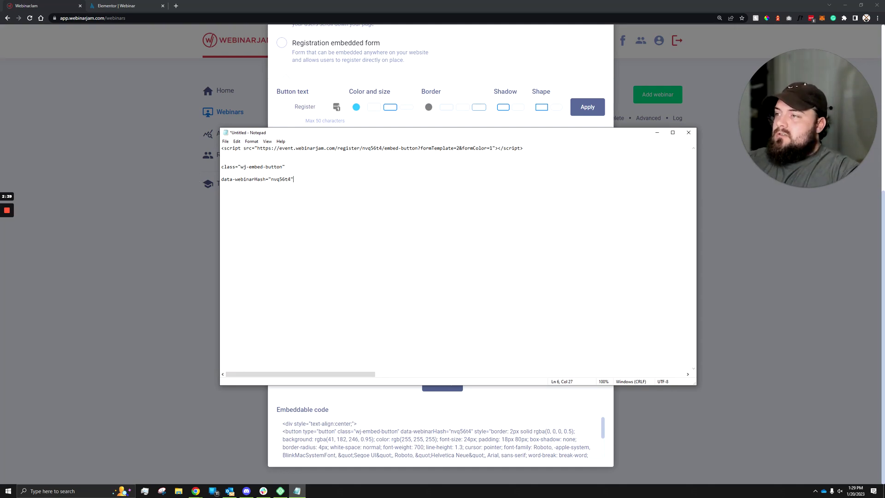
drag(241, 167, 221, 166)
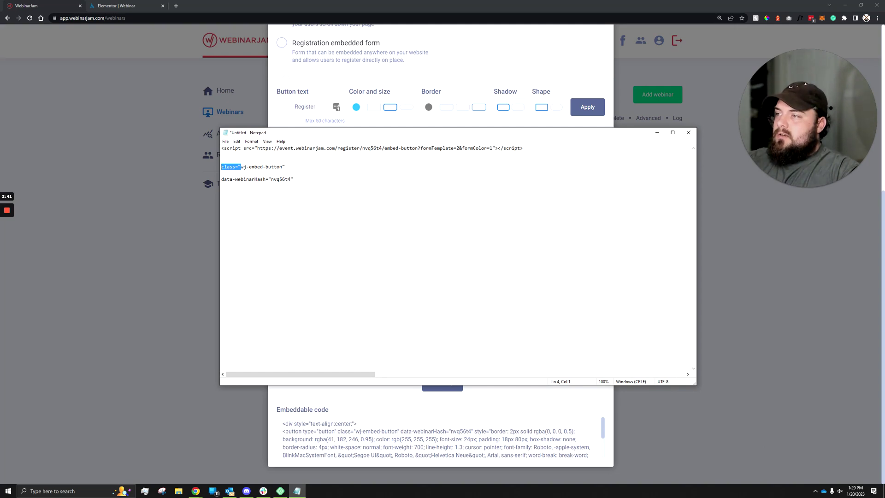
key(BackSpace)
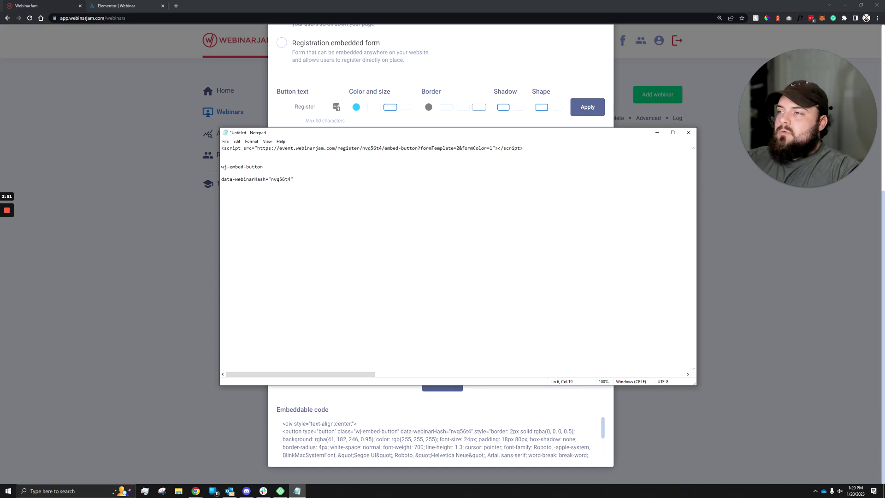
key(BackSpace)
key(BackSpace)
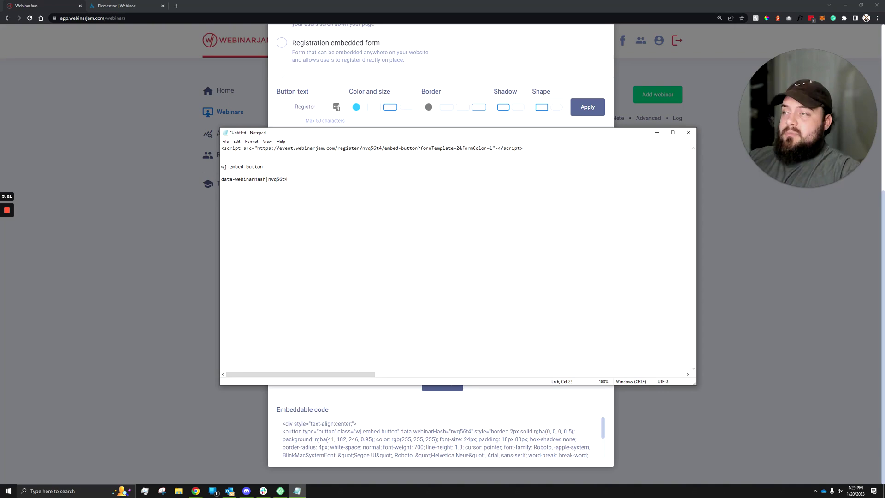
key(alt+Tab)
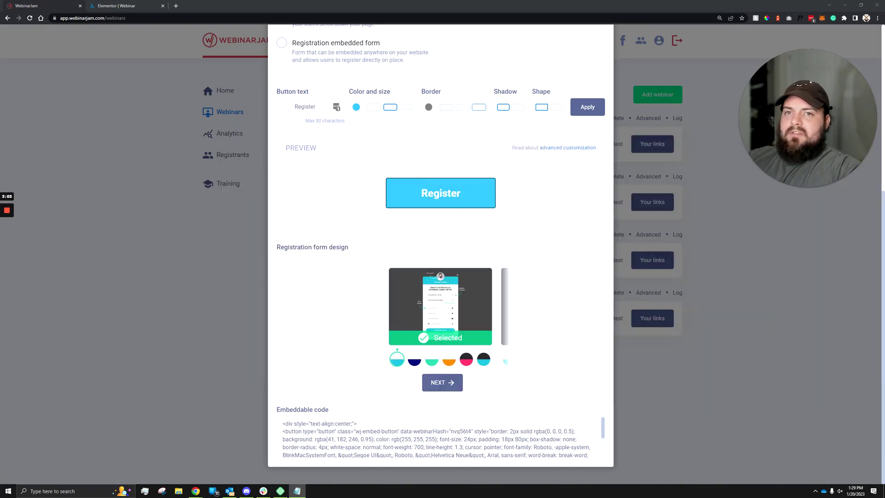
click(138, 5)
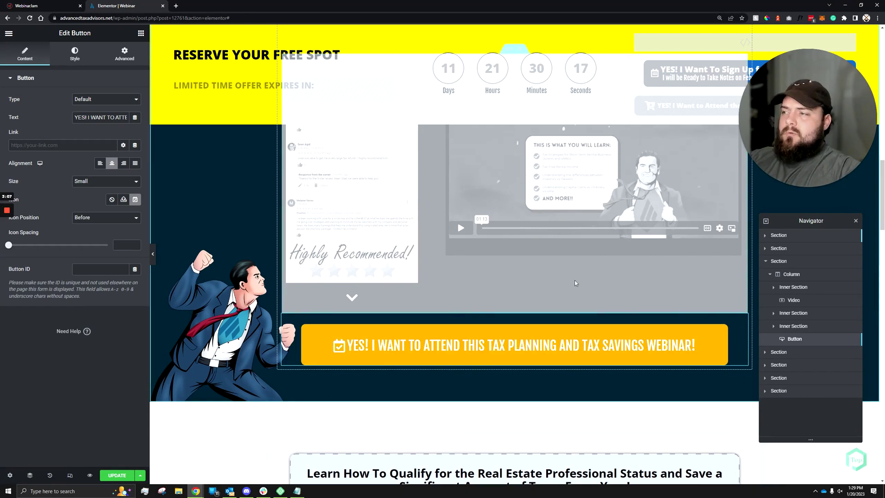
Set the attend-webinar button's Link to # and reveal its Link Options.
scroll(530, 319, down, 2)
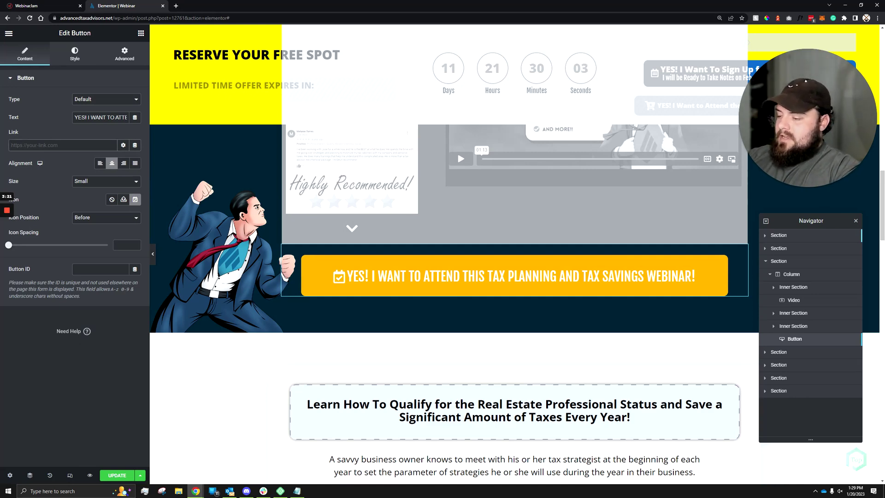
text(#)
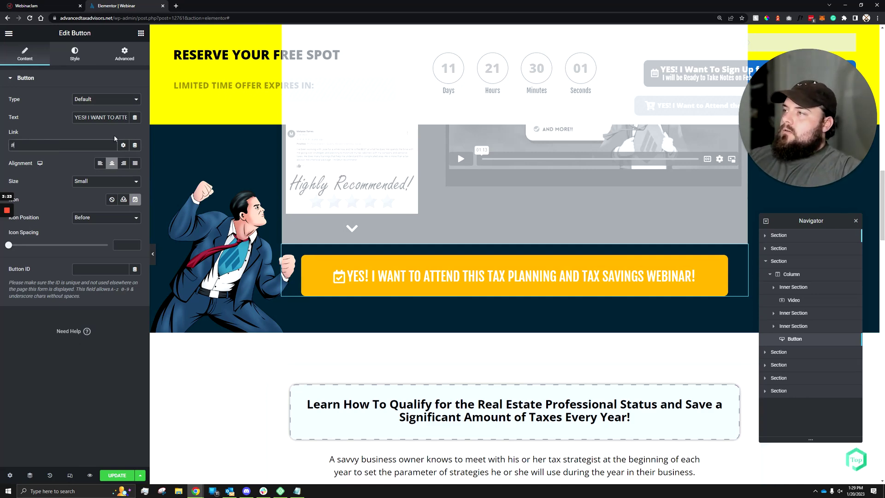
click(124, 146)
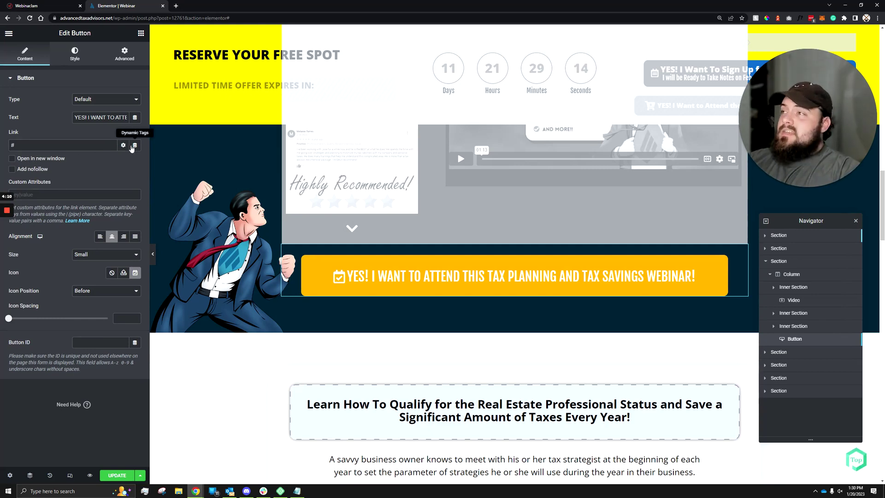
Add CSS class wj-embed-button and custom attribute data-webinarHash|nvq56t4 to the button.
click(129, 59)
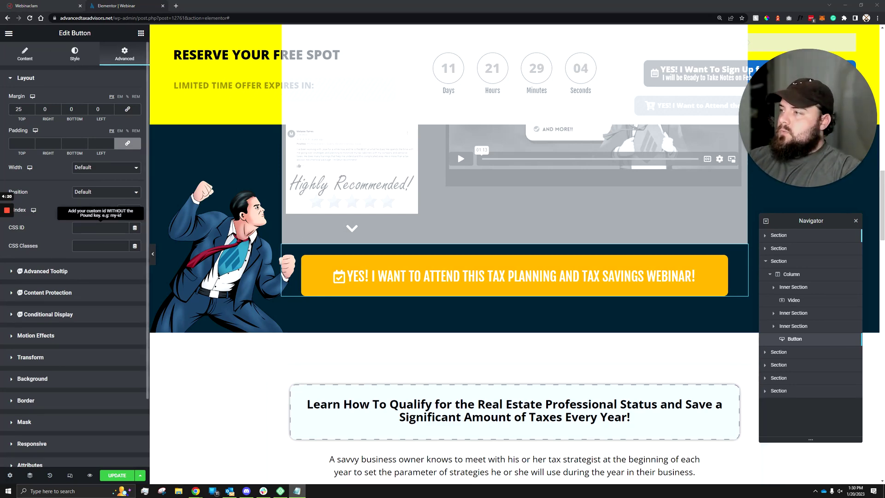
text(wj-embed-button)
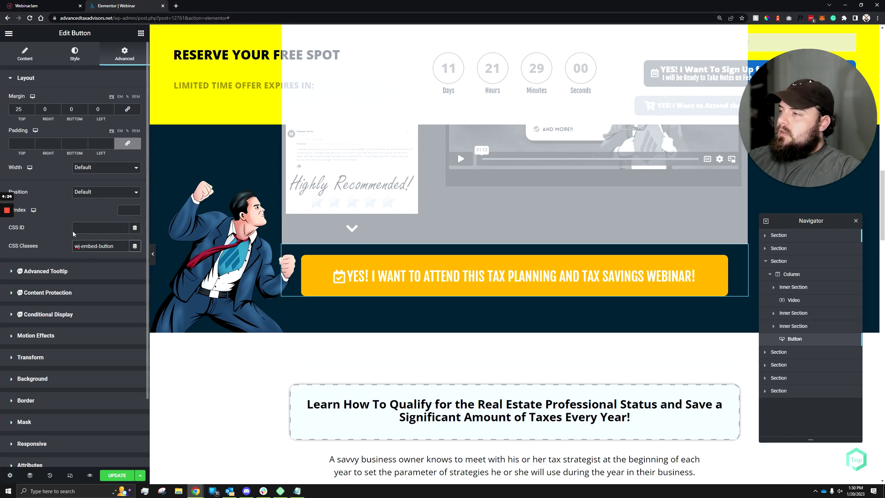
scroll(64, 247, down, 2)
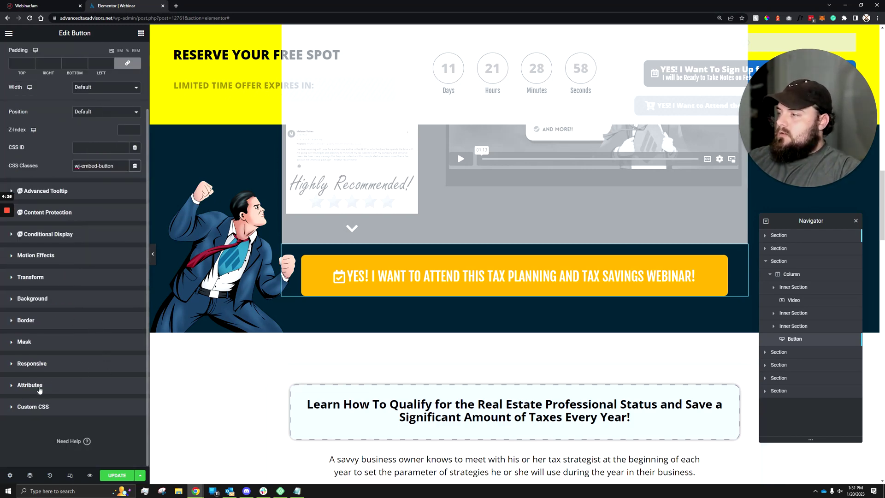
click(40, 389)
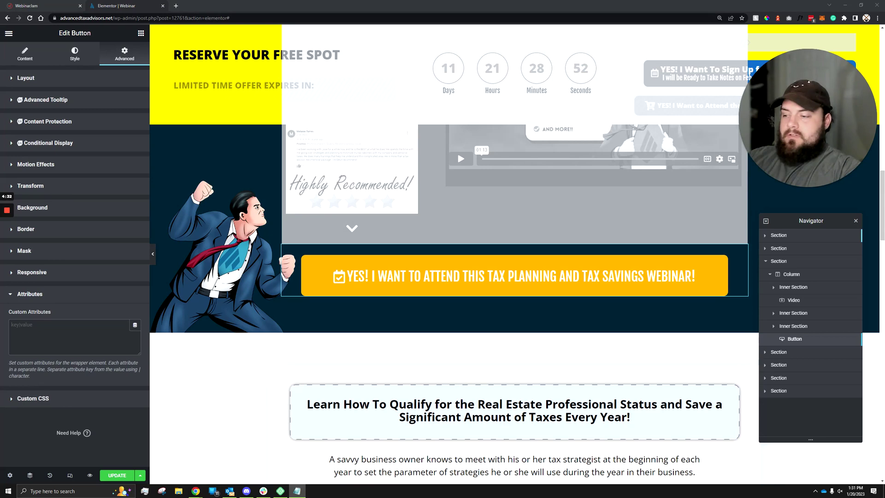
key(alt+Tab)
text(data-webinarHash|nvq56t4)
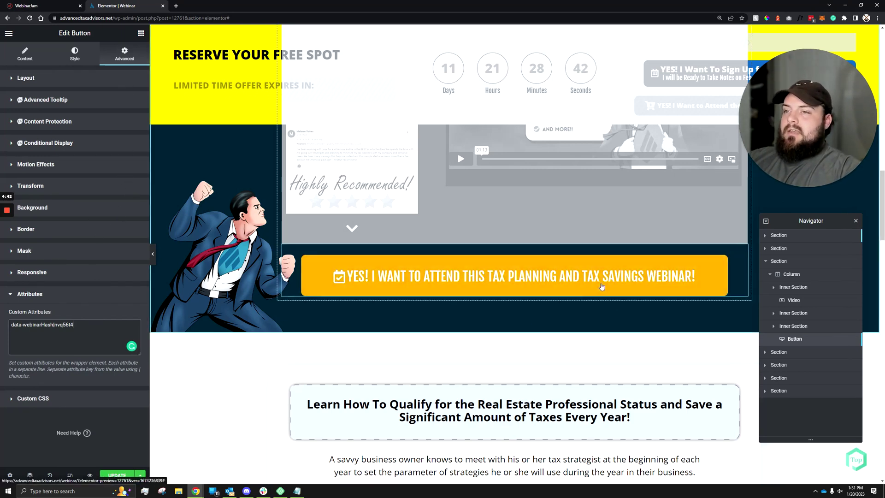
Place an HTML widget above the button holding the WebinarJam registration script tag.
click(141, 32)
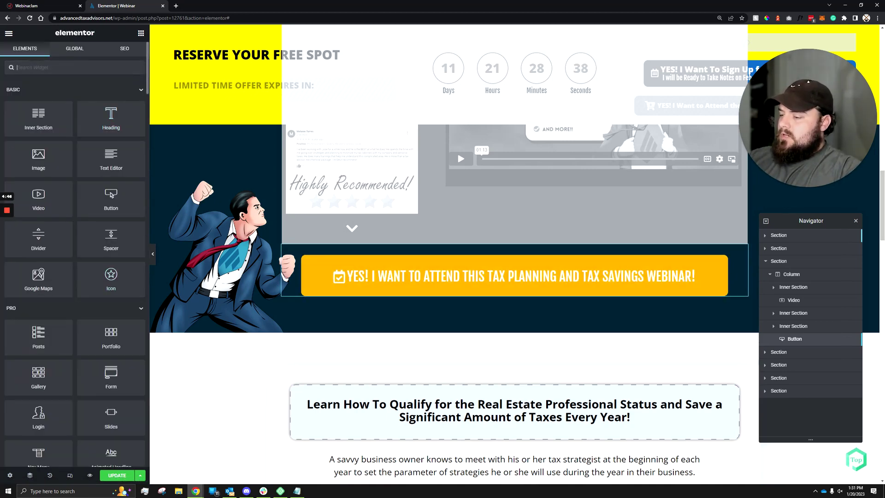
text(htm)
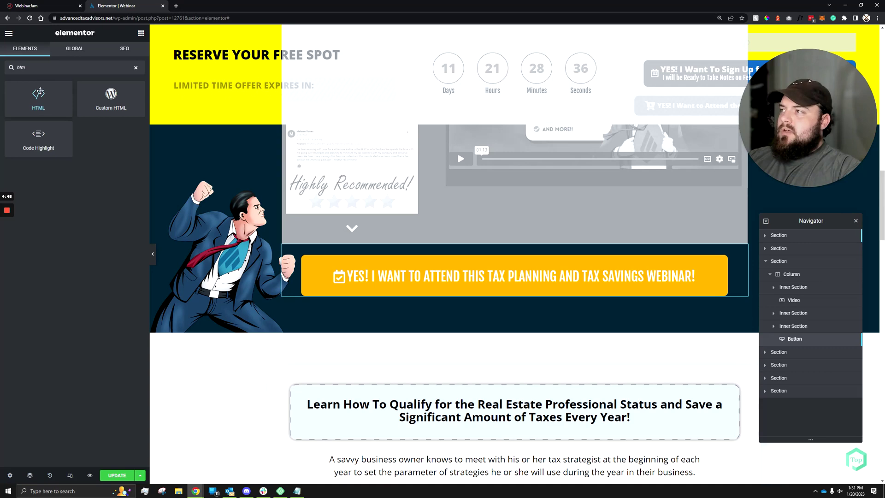
drag(43, 99, 514, 253)
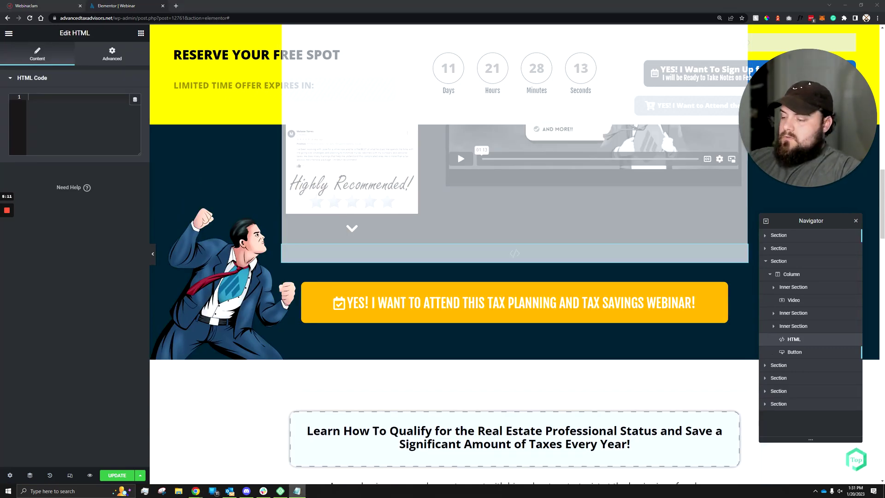
text(<script src="https://event.webinarjam.com/register/nvq56t4/embed-button?formTemplate=2&formColor=1"></script>)
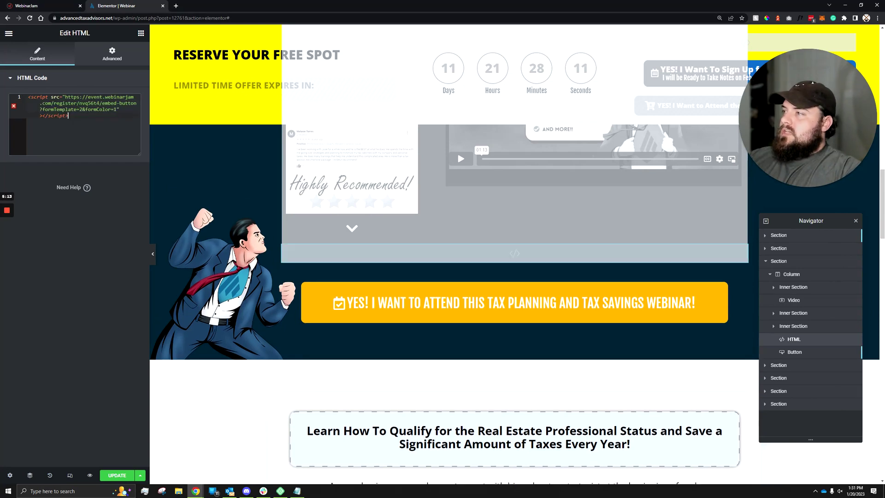
mouse_move(17, 106)
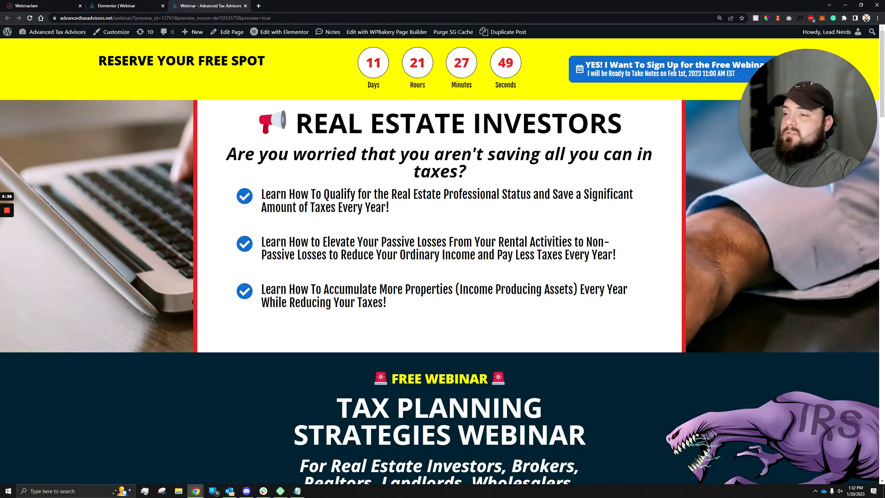
Check that the preview's attend-webinar button opens the Demo Webinar registration popup, then return to the editor.
scroll(248, 257, down, 15)
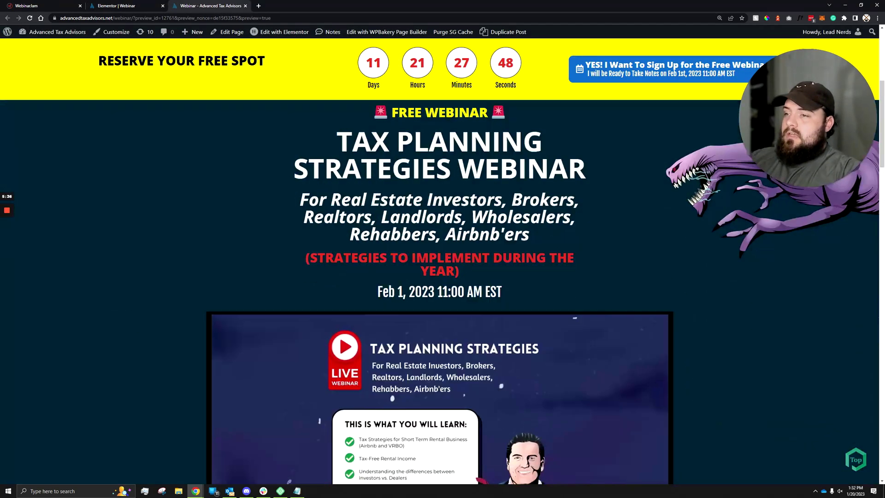
scroll(248, 257, down, 2)
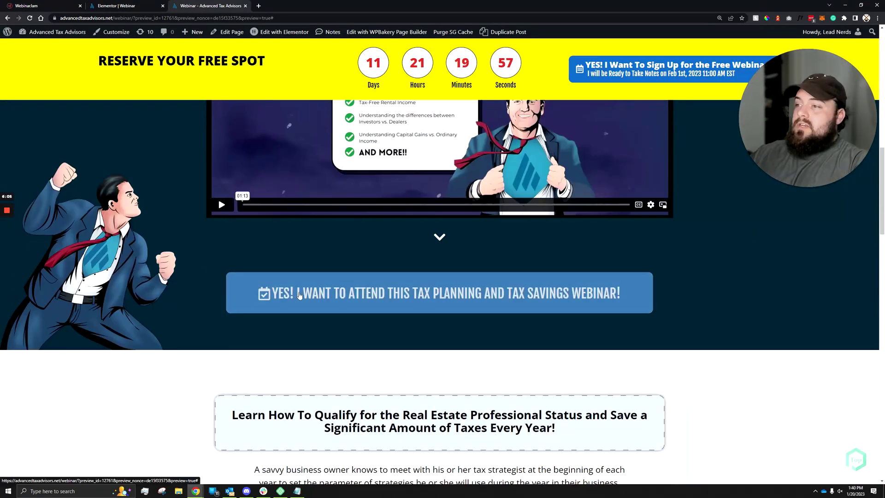
click(300, 293)
scroll(303, 324, up, 7)
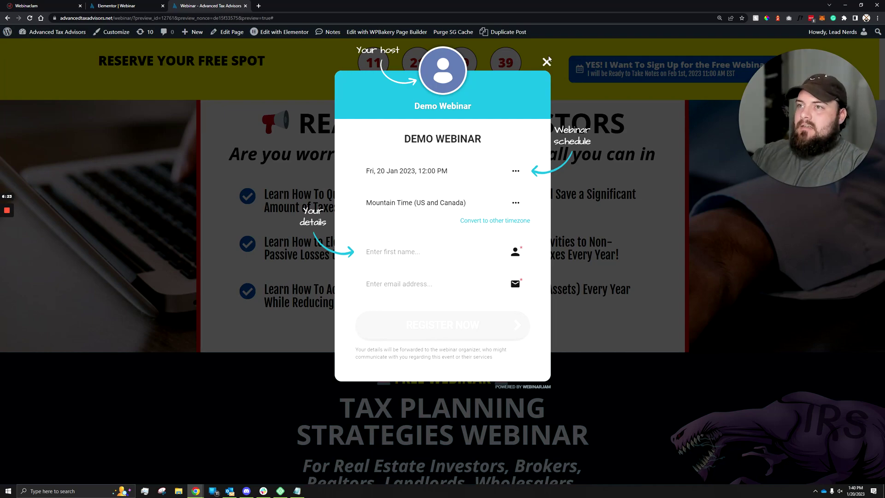
click(545, 62)
scroll(488, 238, down, 3)
scroll(488, 238, down, 10)
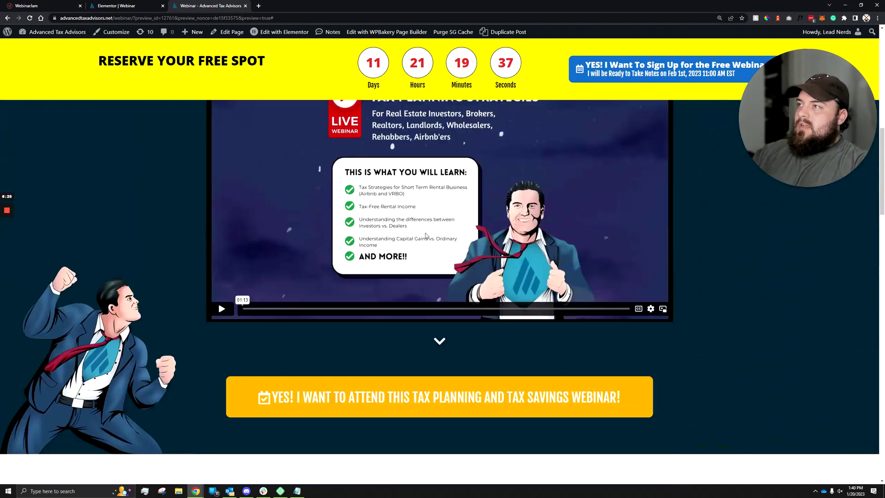
click(120, 6)
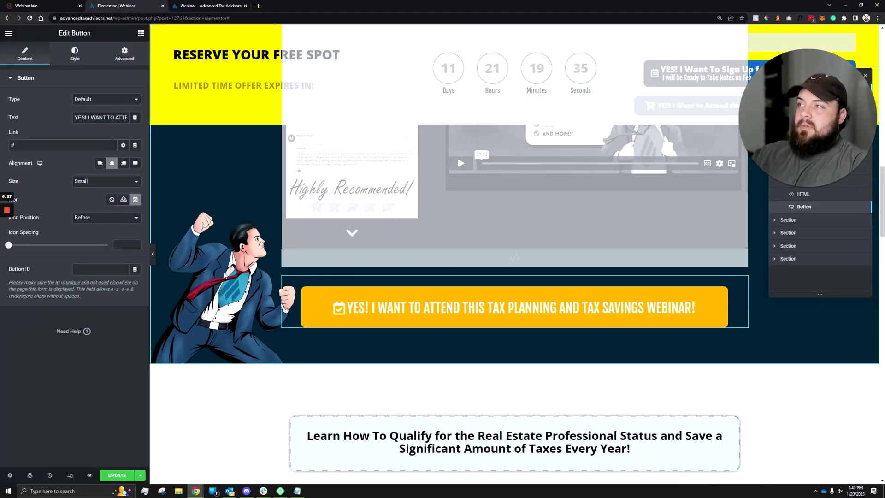
Remove the # placeholder from the button's Link field.
double_click(28, 144)
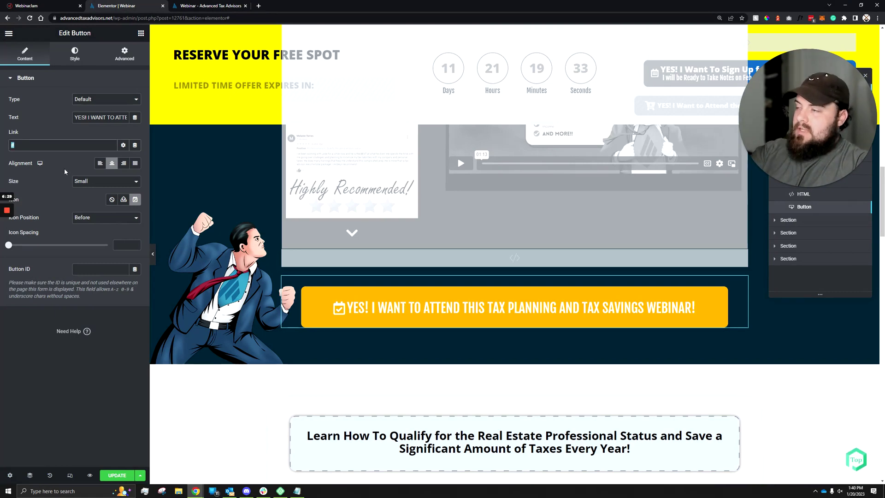
key(BackSpace)
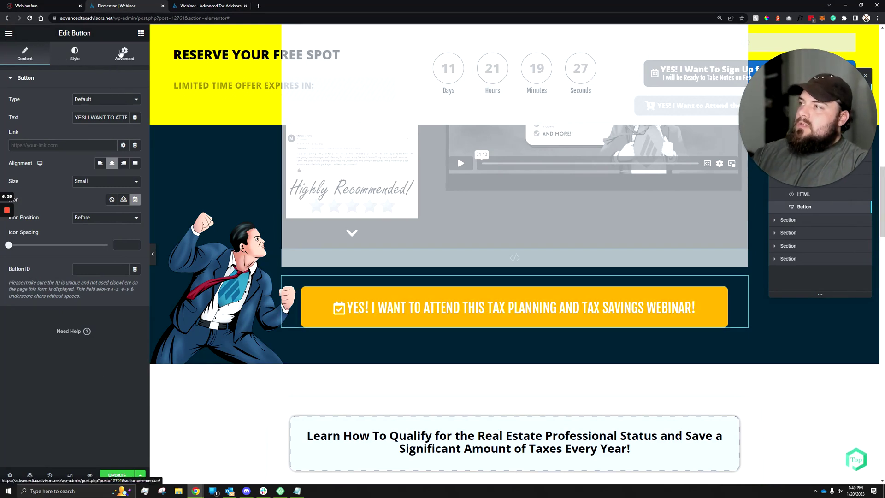
click(124, 54)
scroll(72, 382, down, 3)
click(71, 382)
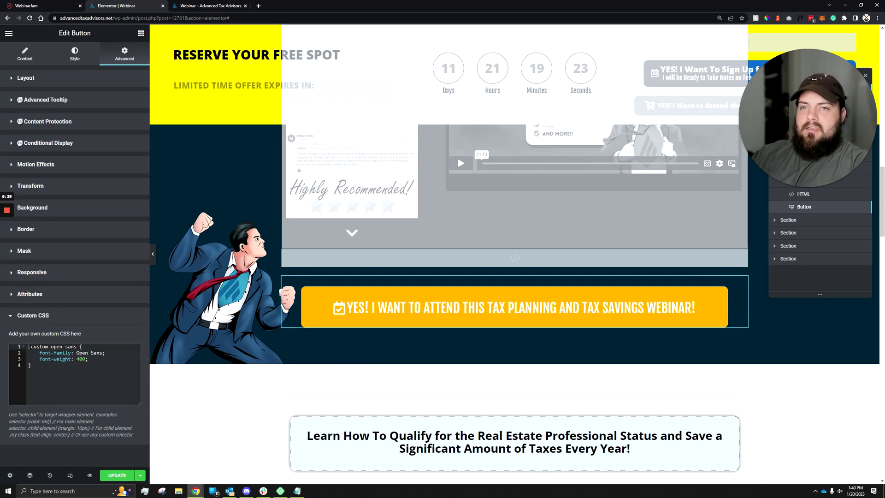
Add a selector .elementor-button:hover rule with cursor: pointer below the existing custom CSS.
click(74, 371)
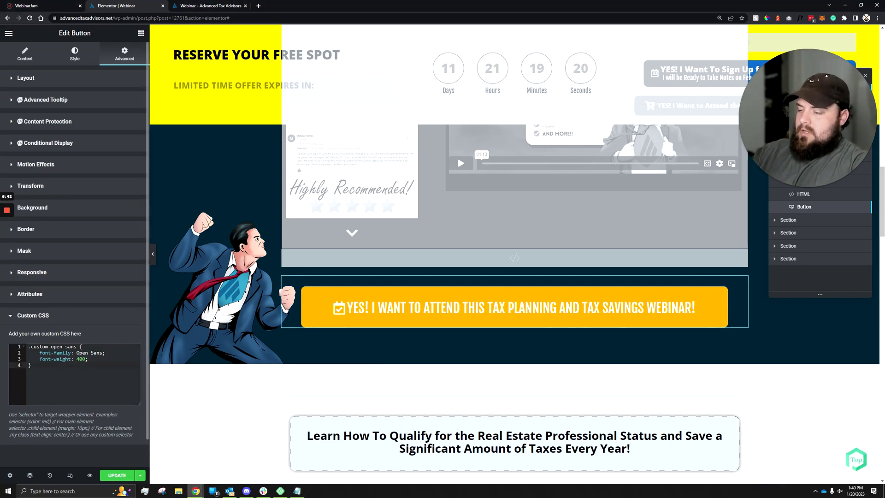
key(Return)
key(Return)
text(selector .elementor-button:hover {     cursor: pointer; })
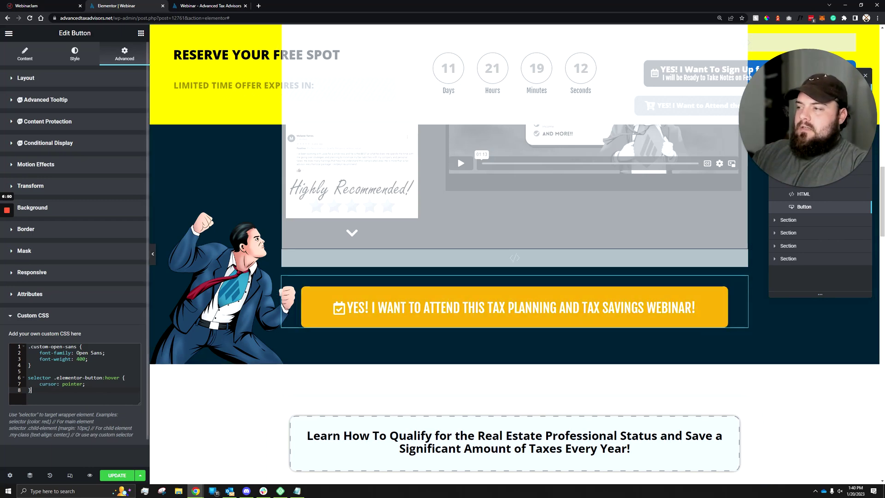
click(29, 377)
key(shift+ctrl+End)
key(ctrl+c)
key(Delete)
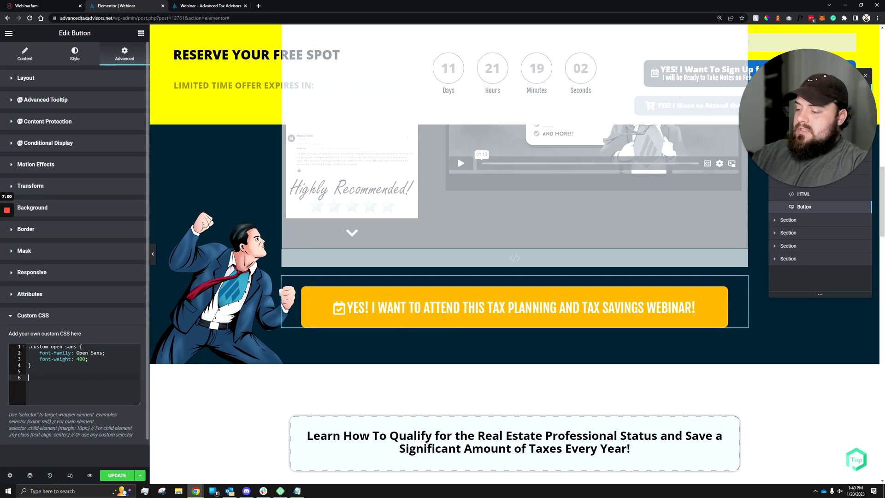
key(ctrl+v)
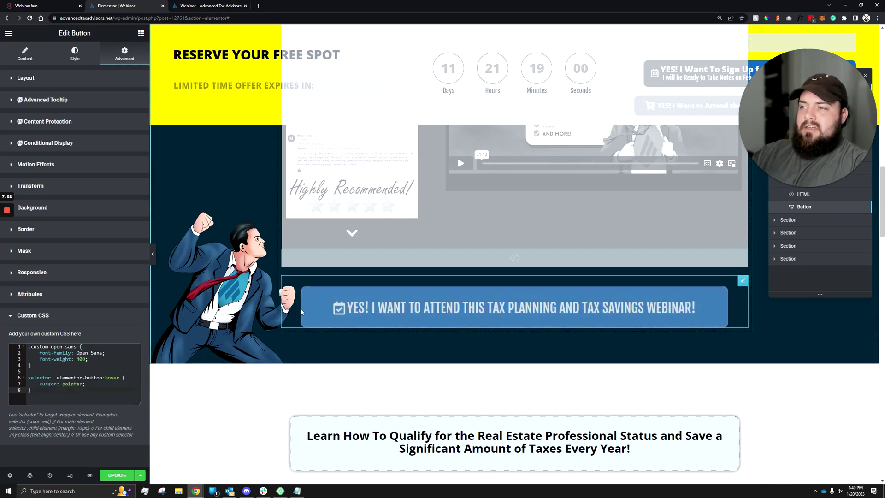
Save the page with UPDATE and verify the preview button opens the WebinarJam popup.
click(118, 473)
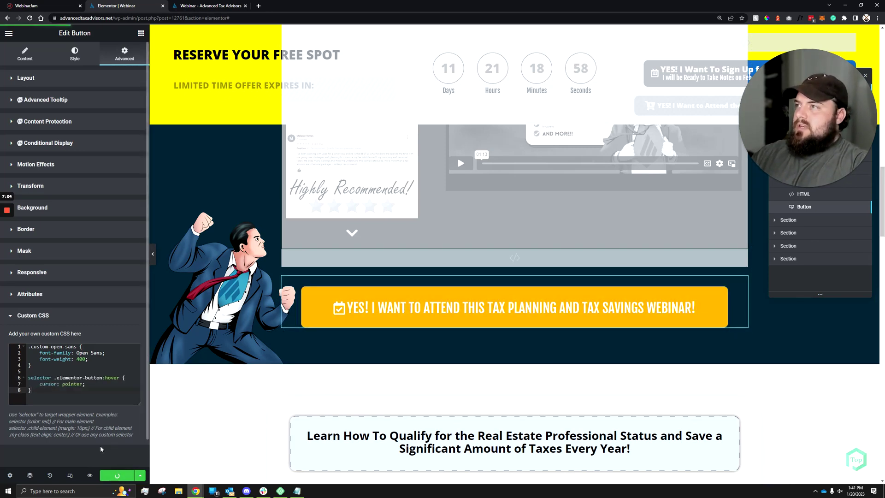
click(214, 3)
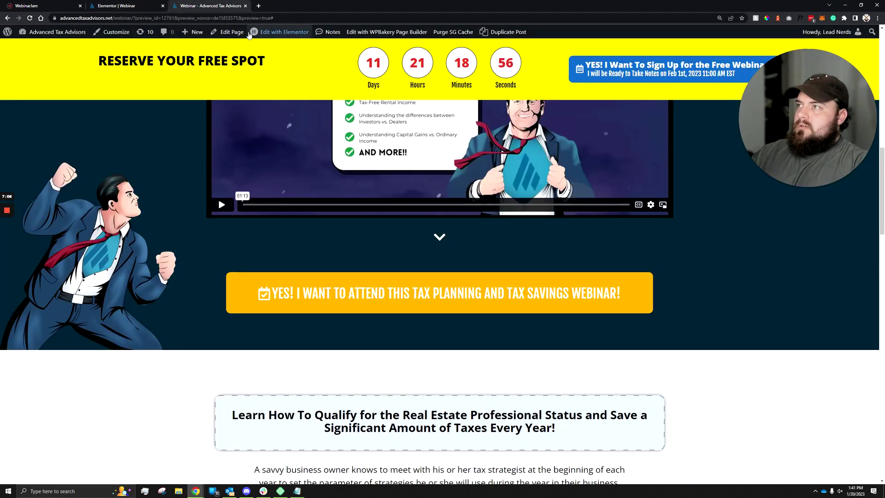
click(262, 365)
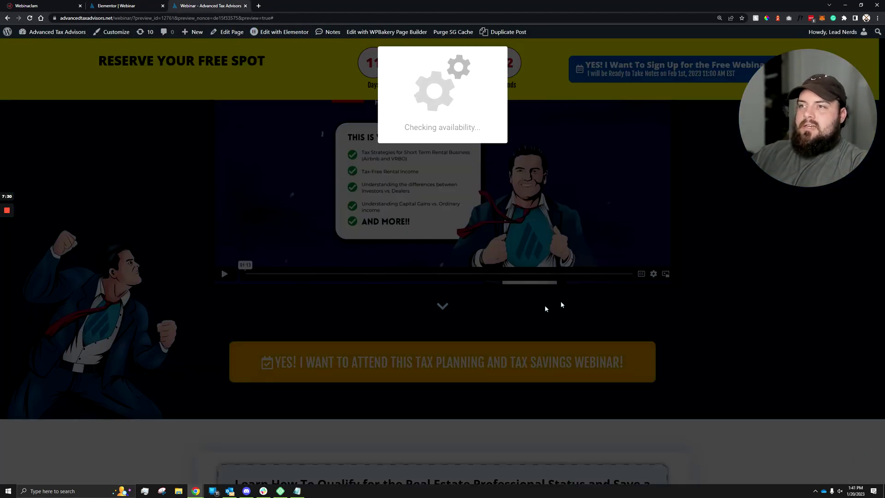